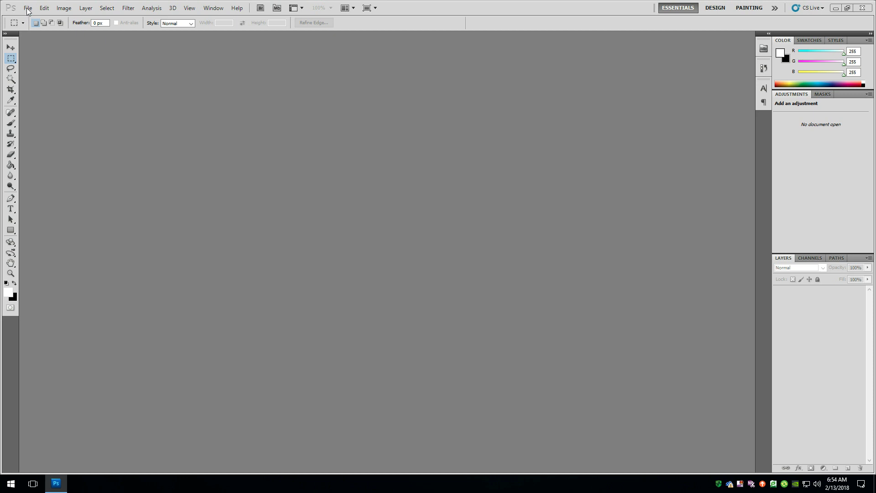
Step: Create a new document from the File menu and name it 'double sided bisusiness card'
click(28, 8)
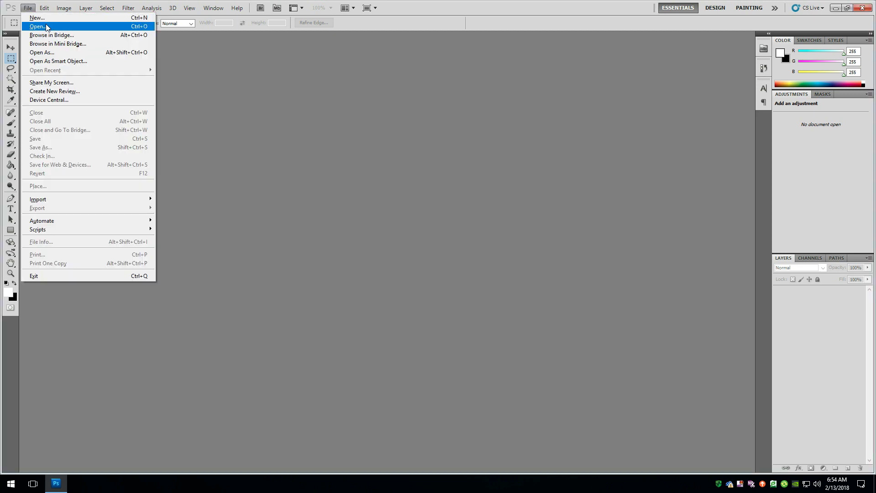
click(72, 21)
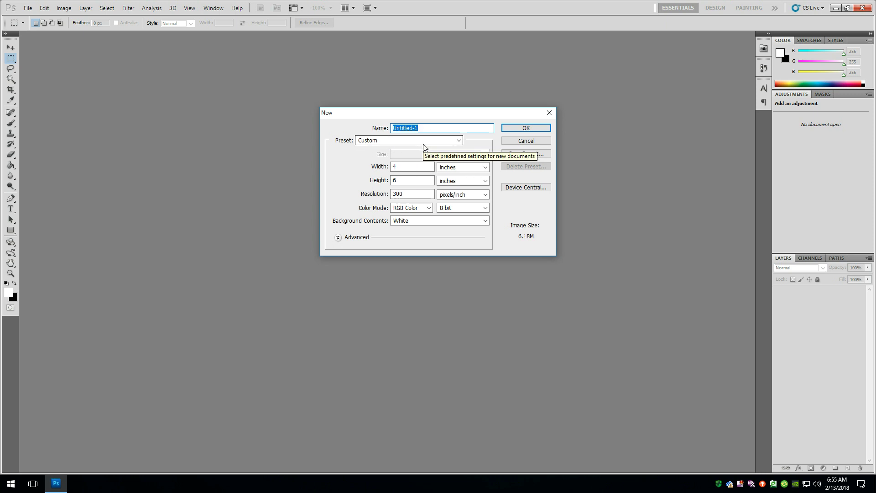
text(d)
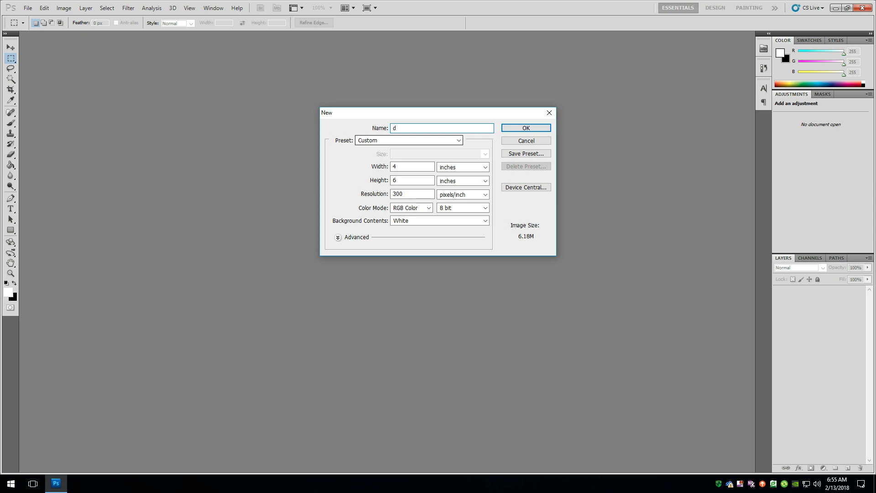
text(oub)
text(le sided)
text( bis)
text(usiness card)
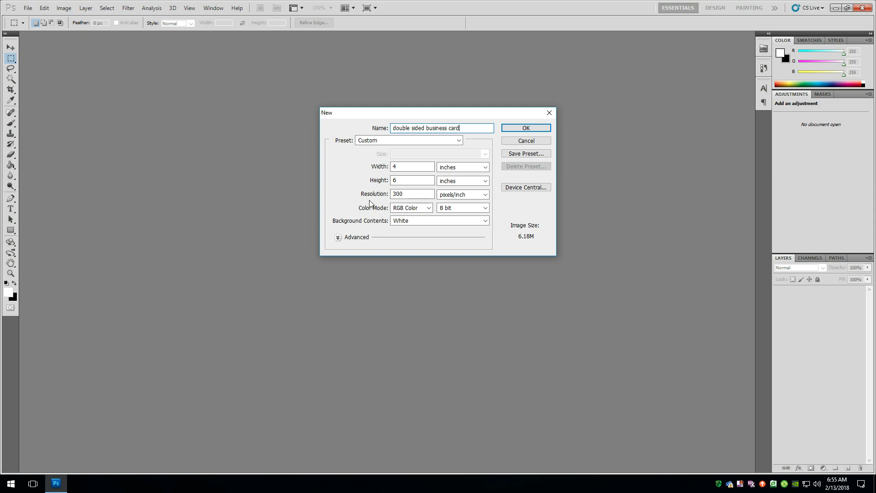
Step: Set the new document to 600 pixels/inch, width 4 and height 4.5 inches
double_click(405, 193)
text(600)
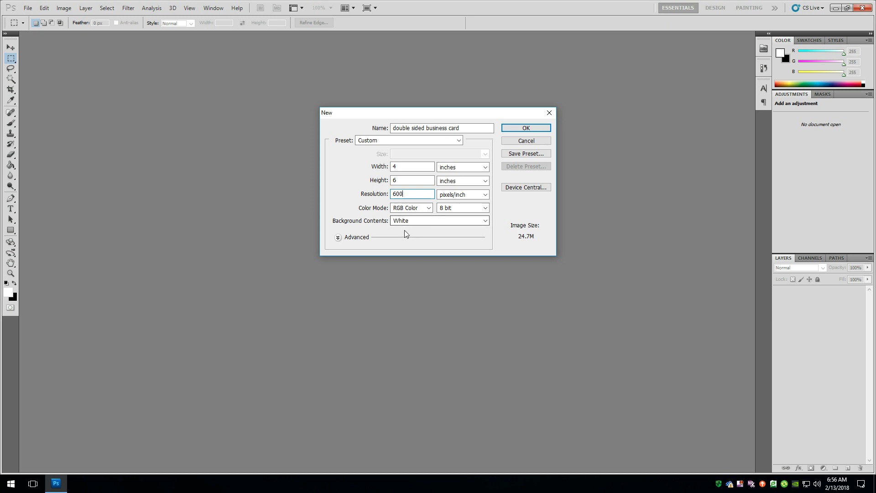
double_click(404, 167)
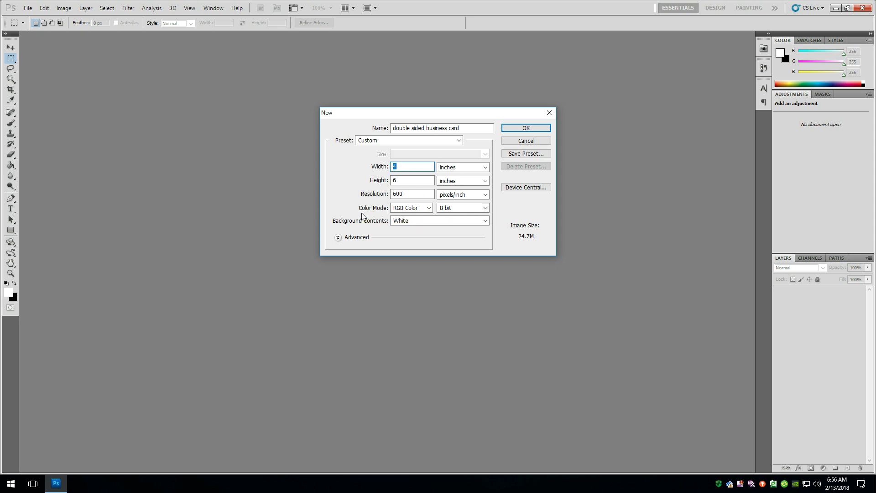
text(4)
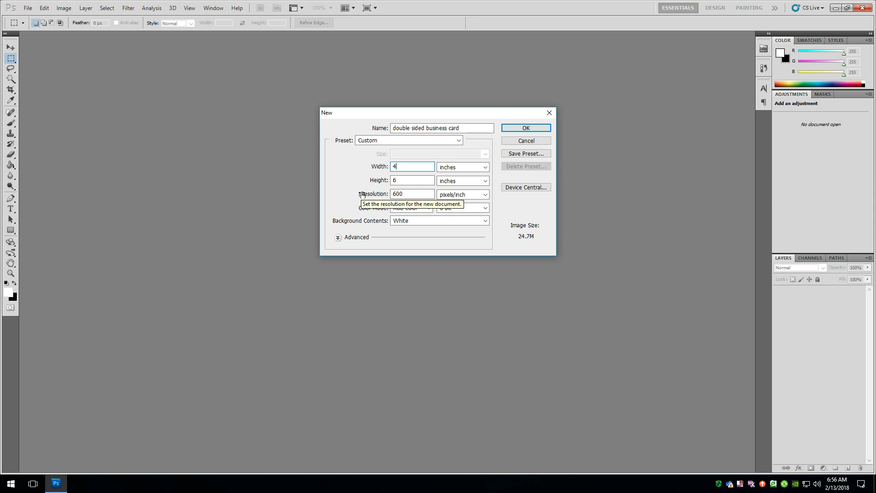
key(Tab)
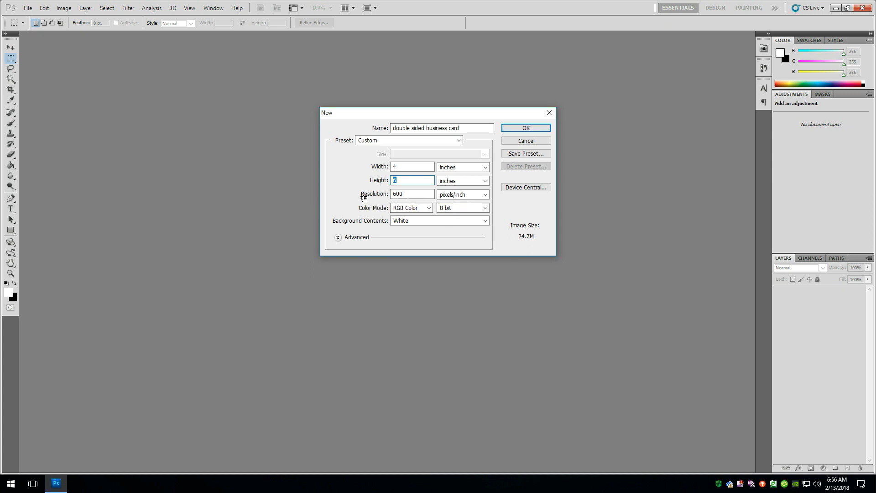
text(4.5)
Step: Create the 4 × 4.5 inch card document and turn on View > Rulers
click(528, 128)
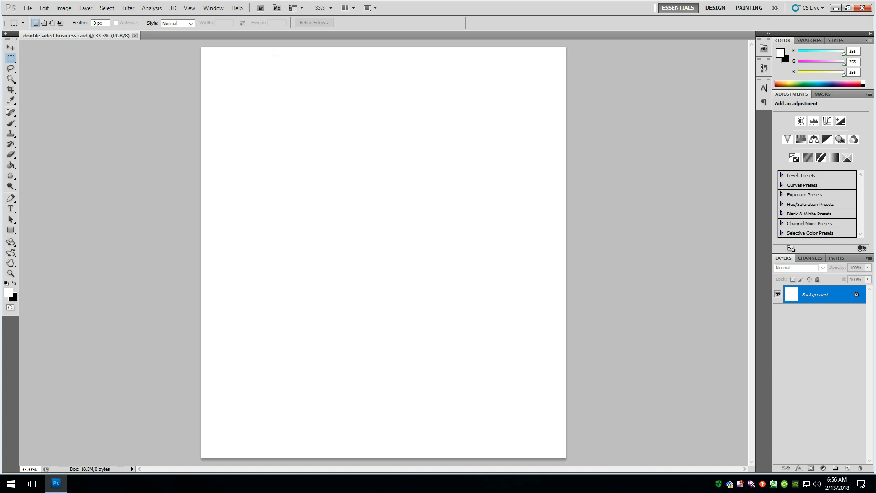
click(195, 8)
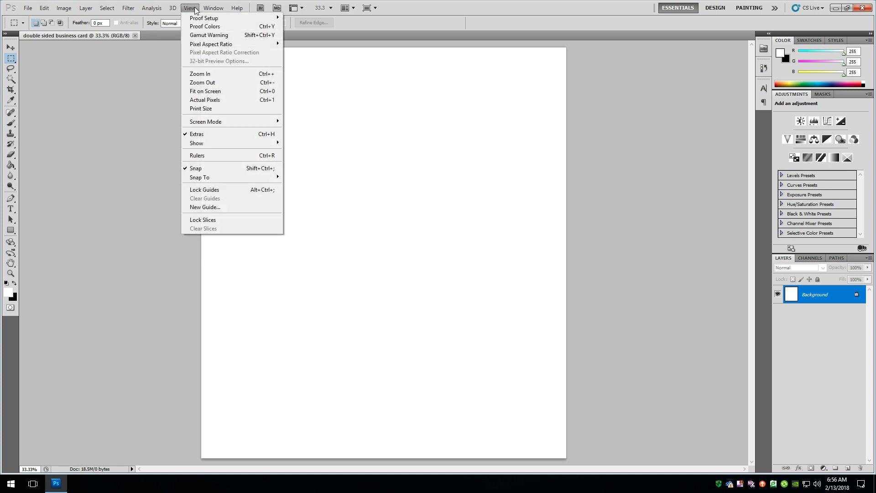
click(234, 158)
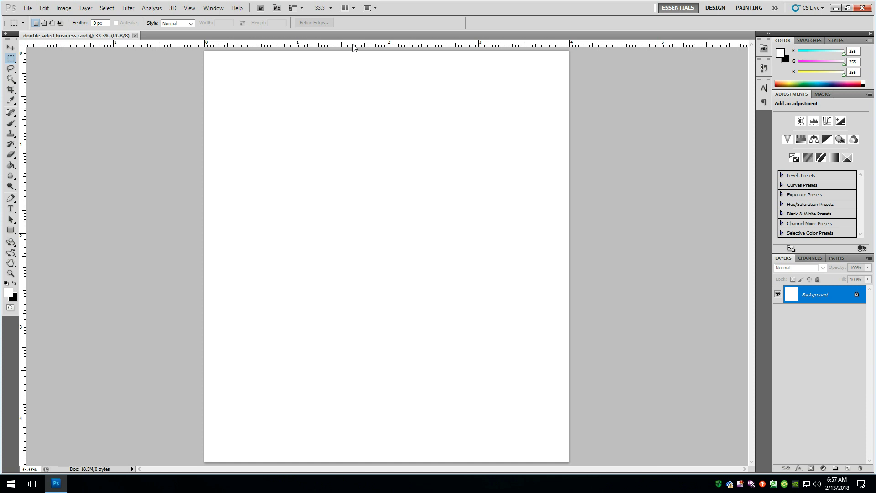
Step: Drag a horizontal guide from the top ruler to the card's vertical centre
drag(354, 46, 365, 256)
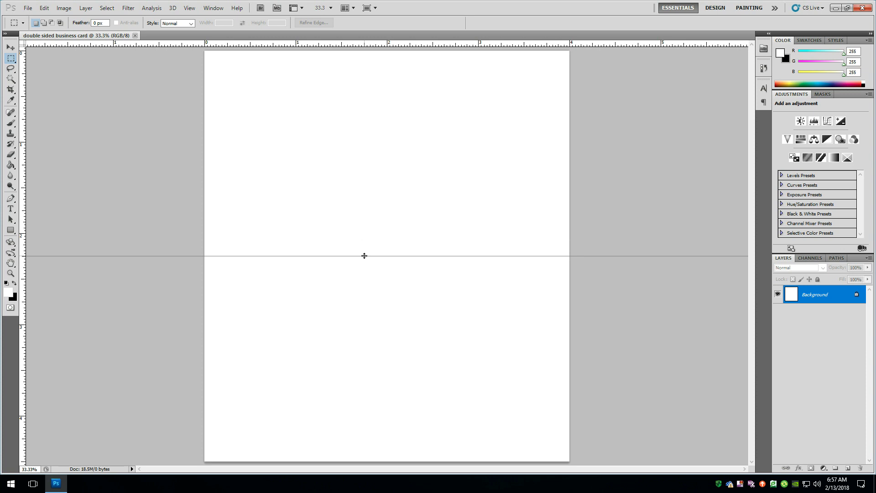
drag(365, 256, 364, 256)
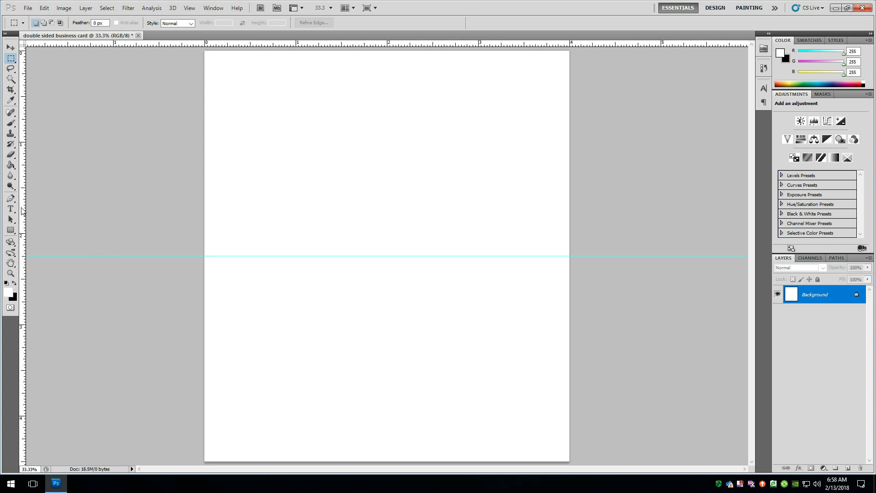
Step: Add vertical margin guides near the left and right edges and a horizontal one near the top
drag(21, 211, 229, 168)
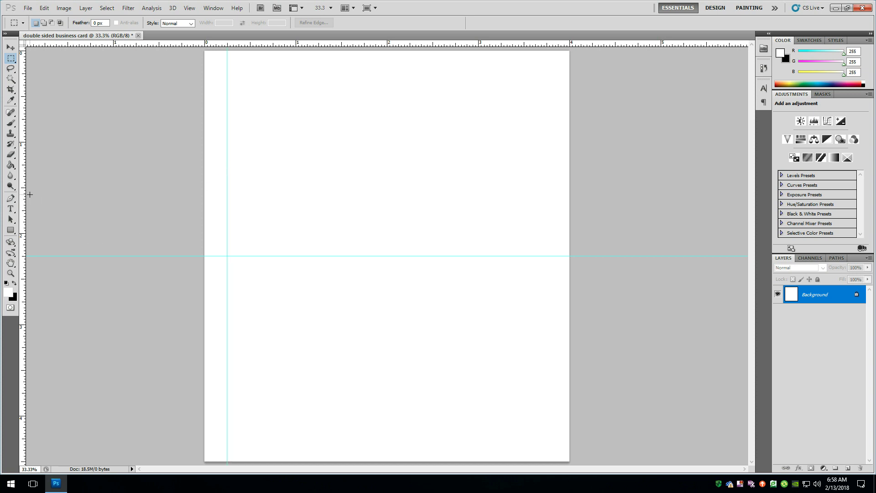
drag(24, 200, 547, 137)
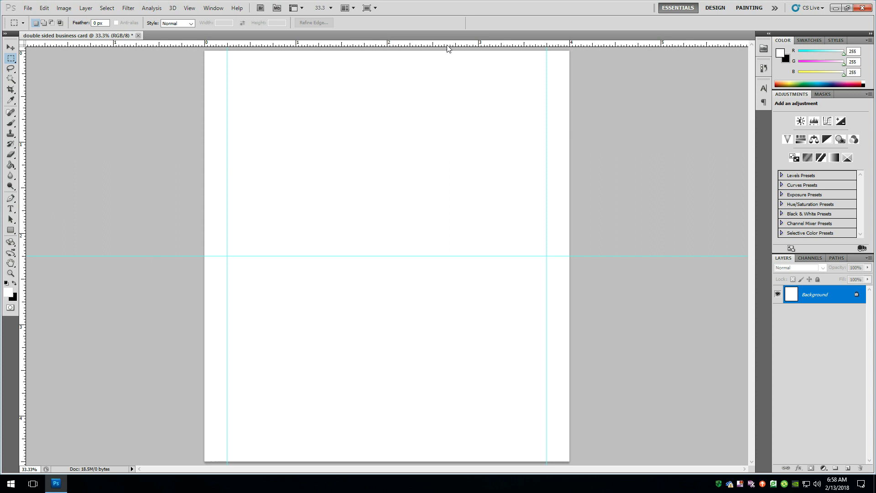
drag(450, 47, 404, 439)
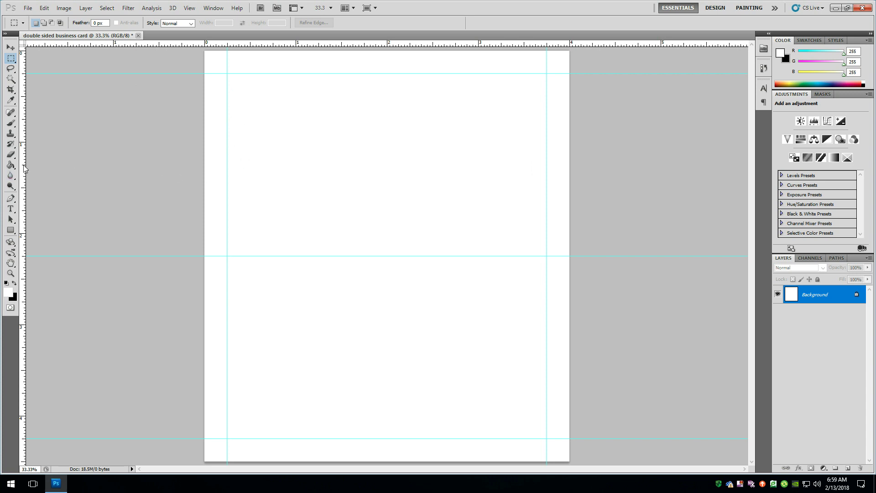
Step: Double the margin guides on every edge and add guides just above and below the centre fold
drag(24, 168, 240, 152)
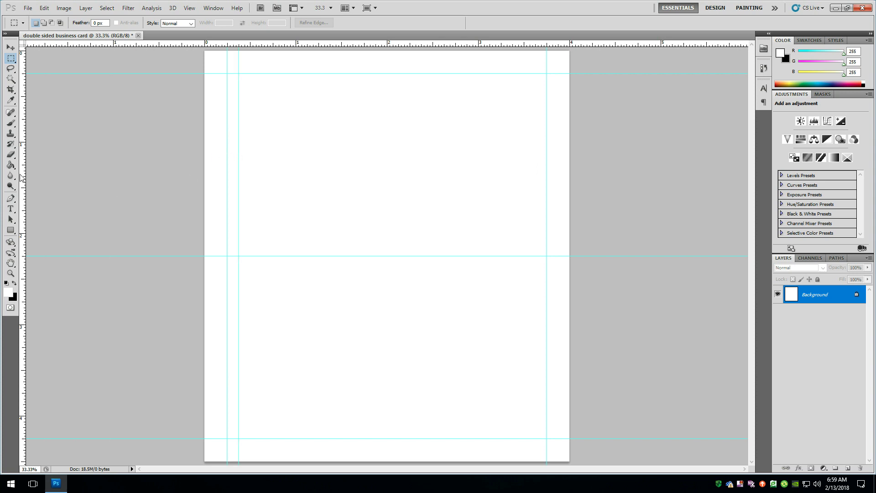
drag(23, 176, 536, 151)
drag(406, 45, 394, 85)
drag(401, 47, 387, 428)
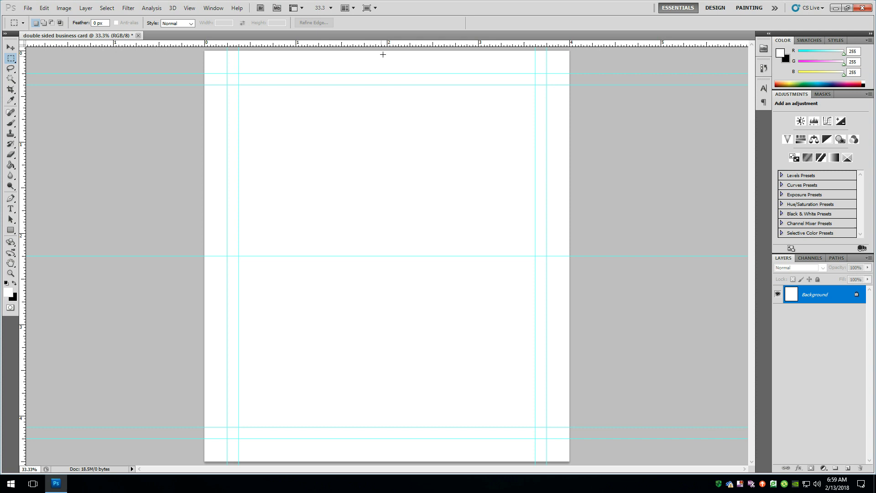
drag(400, 46, 386, 245)
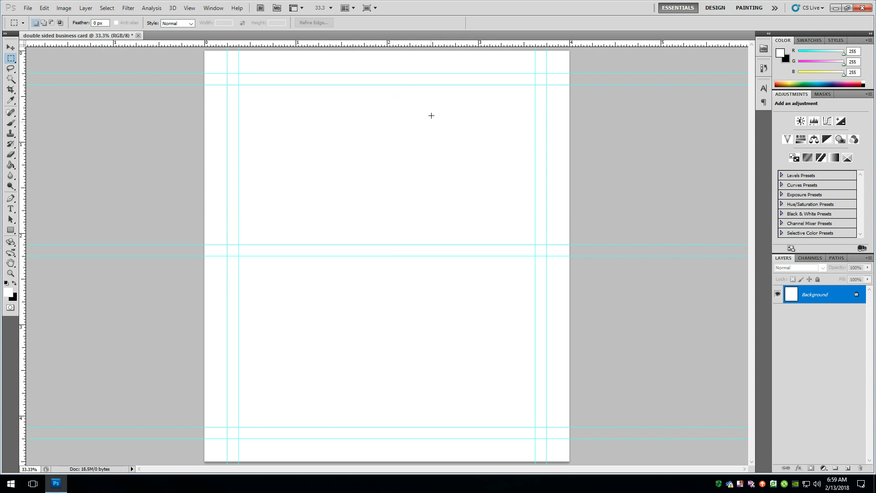
drag(423, 45, 401, 268)
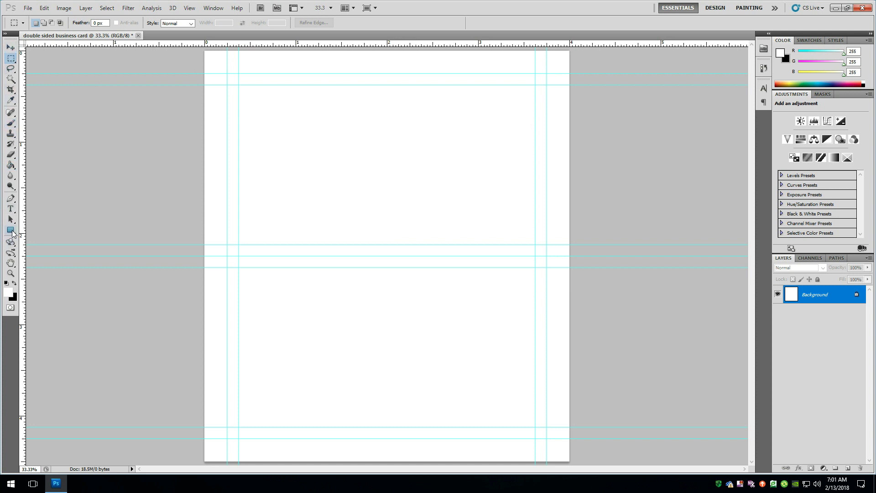
Step: Select the Line Tool from the shape tools and set its colour to black
click(12, 234)
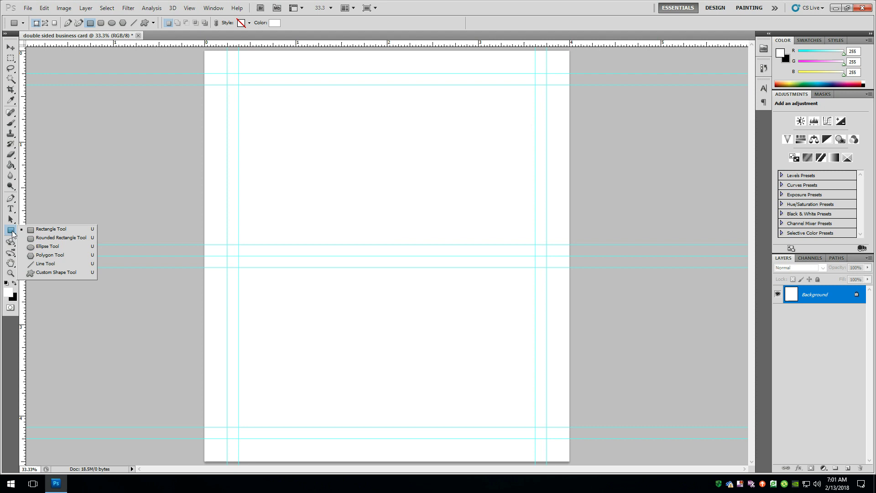
click(56, 265)
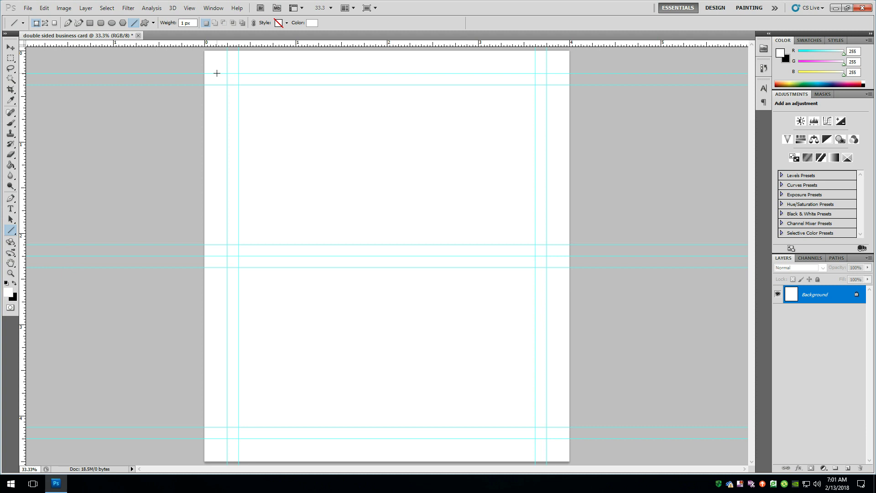
click(311, 23)
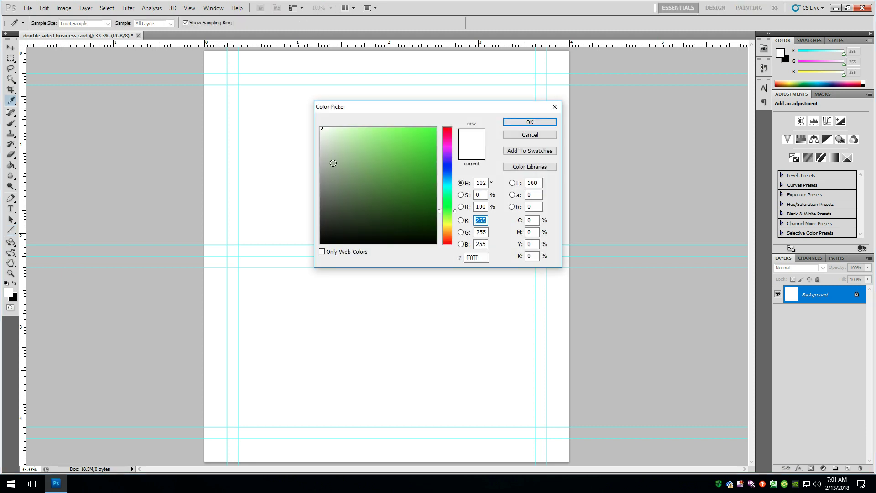
drag(334, 163, 309, 249)
click(529, 122)
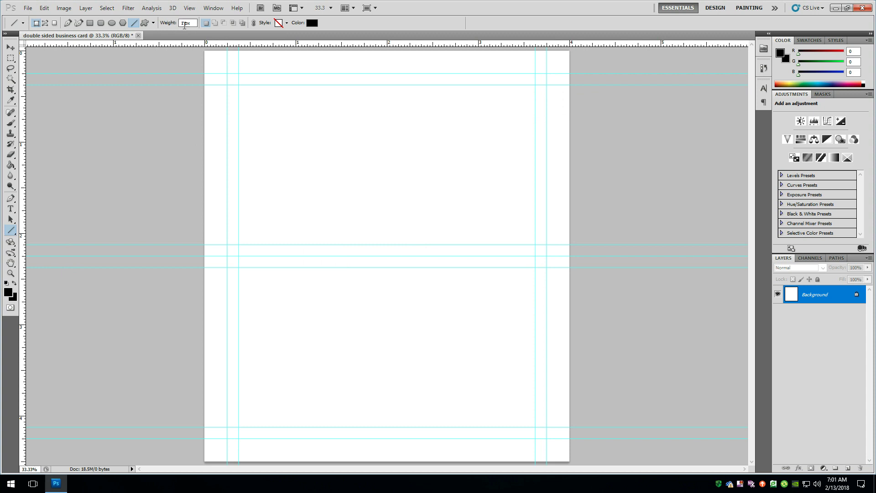
Step: Try a .5 pt line weight, which Photoshop corrects to 1 pt
double_click(184, 23)
click(172, 24)
text(.5)
key(Return)
click(216, 73)
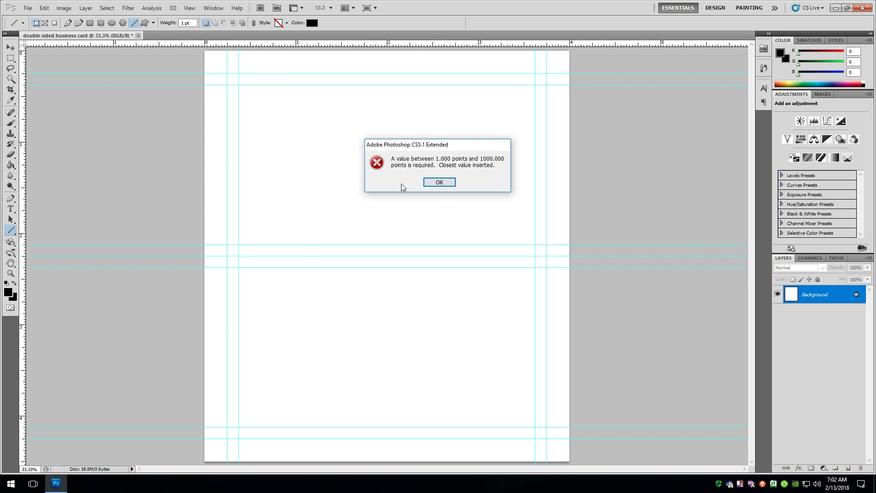
Step: Draw and undo test cut lines at the top-left corner, trying a 2 pt weight
click(446, 185)
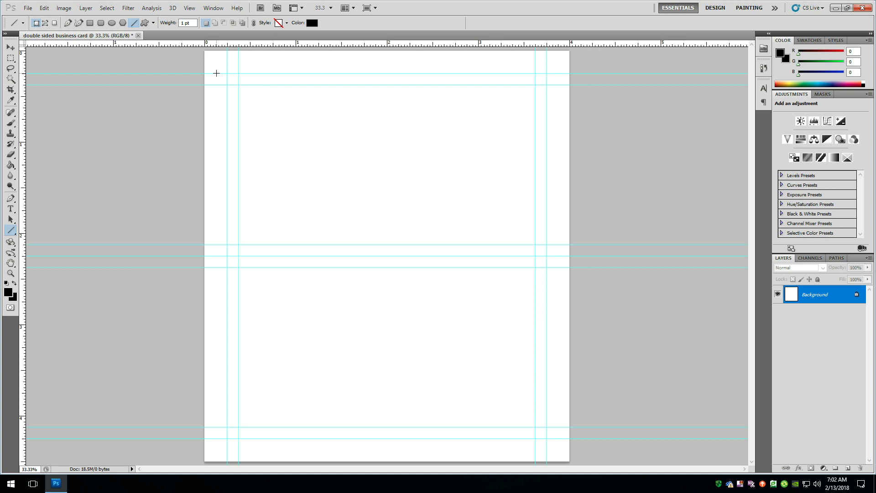
drag(217, 73, 190, 73)
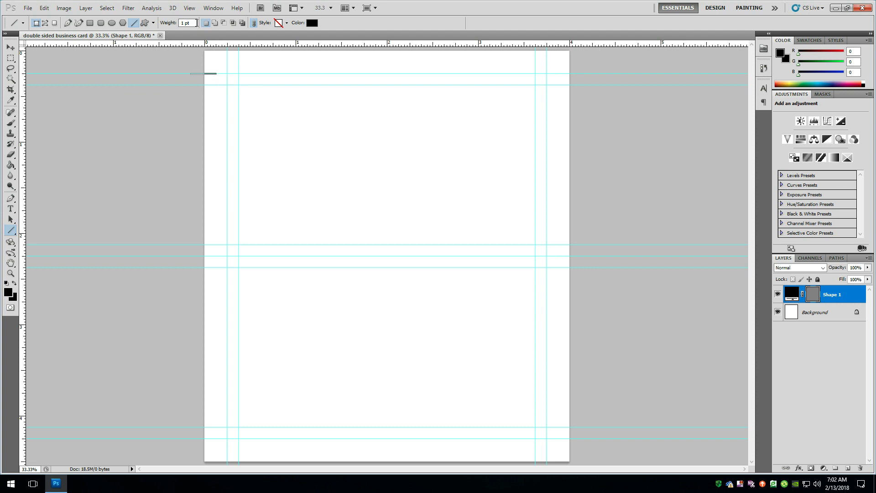
click(184, 23)
text(2)
key(ctrl+z)
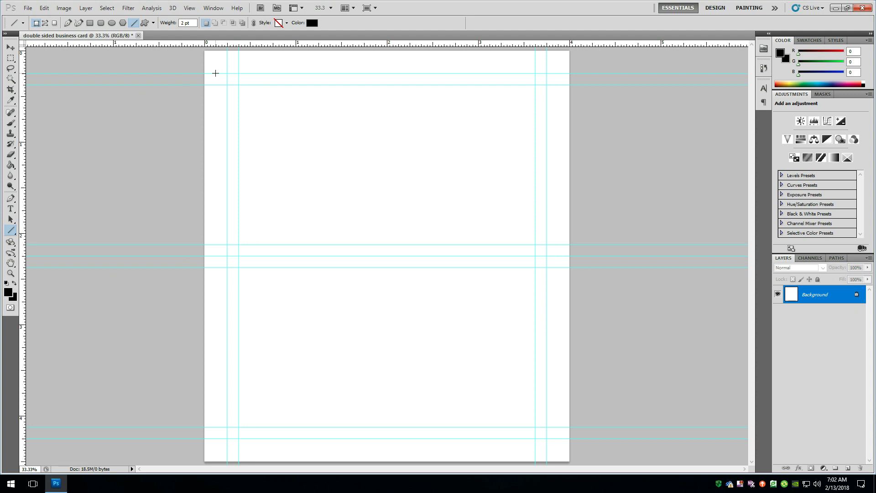
drag(216, 73, 191, 74)
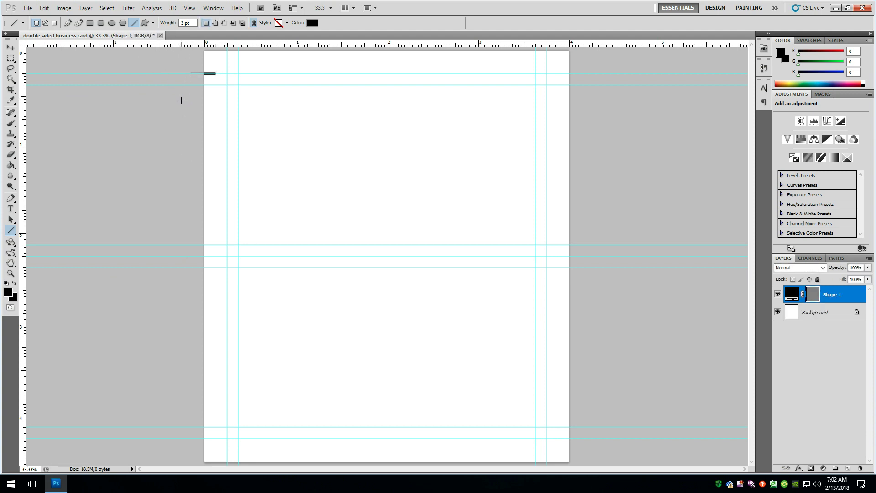
key(ctrl+z)
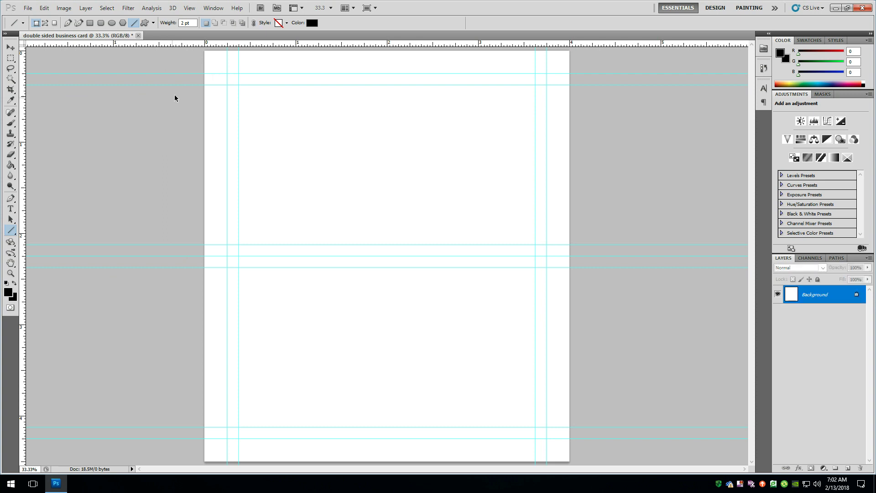
Step: Set the line weight to 1 pt and draw horizontal and vertical cut marks at the top-left corner
click(187, 23)
text(1)
key(Return)
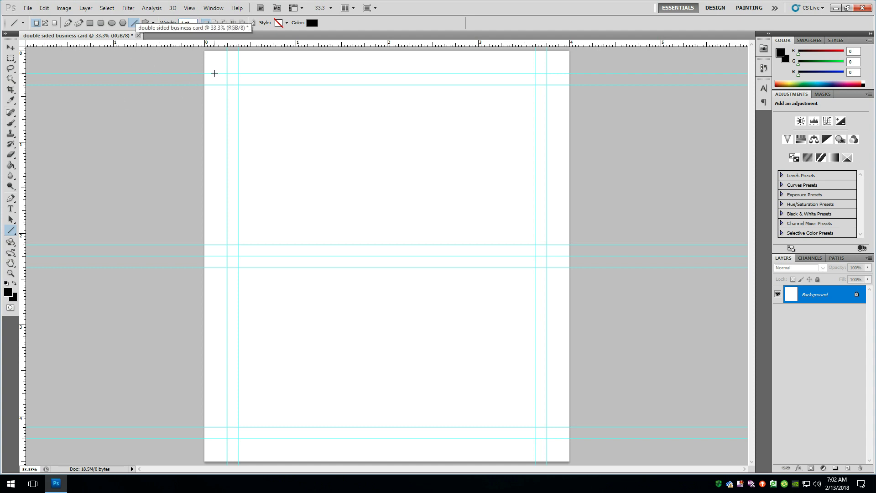
drag(214, 73, 190, 73)
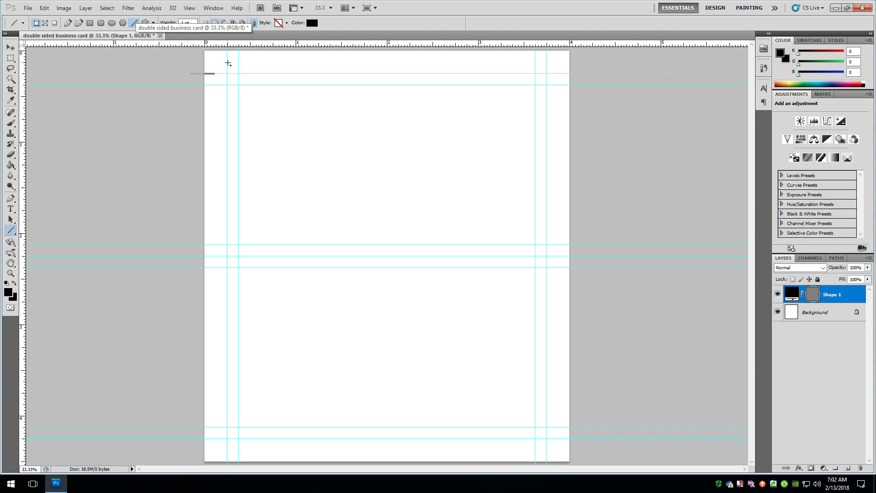
key(Return)
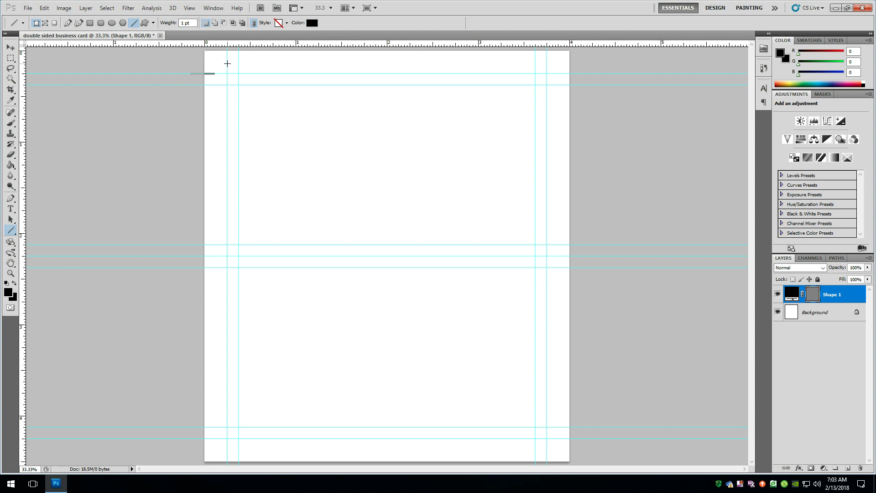
drag(227, 65, 228, 44)
key(Return)
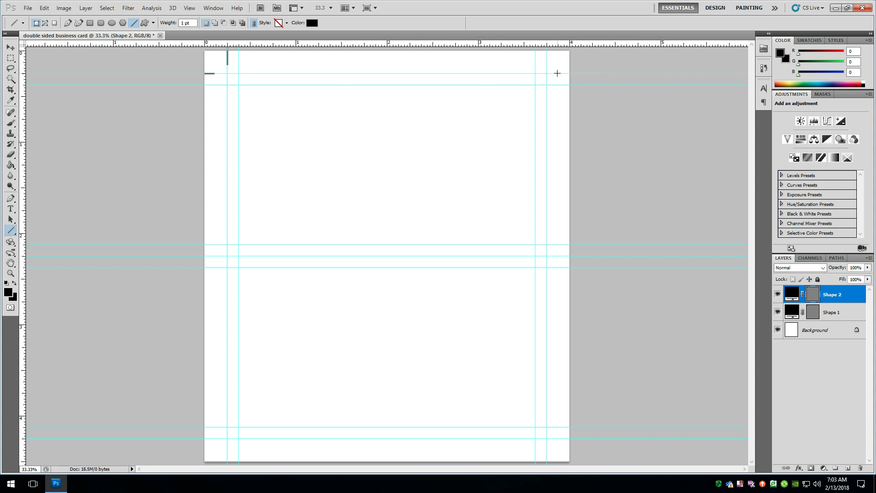
Step: Draw the cut marks at the top-right, bottom-left and bottom-right corners
drag(557, 73, 589, 73)
key(shift)
drag(547, 65, 547, 43)
drag(214, 439, 189, 440)
drag(226, 448, 228, 470)
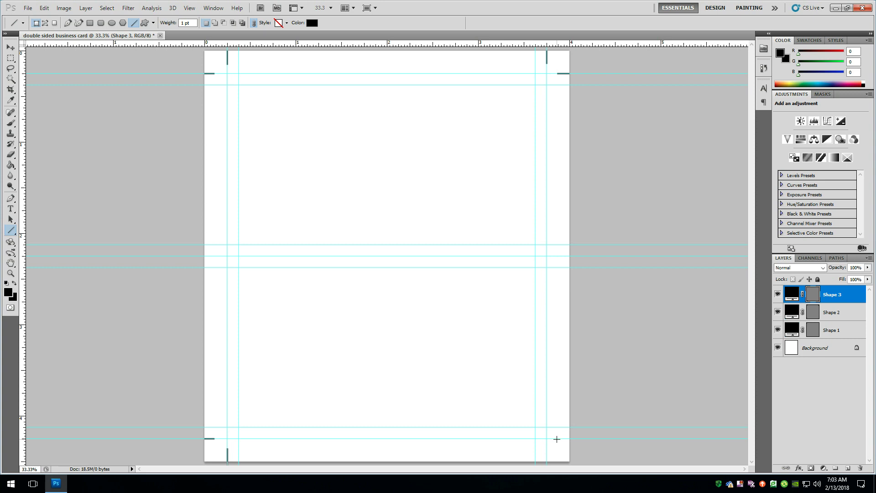
mouse_move(556, 439)
mouse_down()
mouse_move(585, 439)
mouse_move(547, 451)
mouse_move(547, 470)
mouse_move(547, 462)
mouse_up()
Step: Toggle Shape 1 and Shape 2 visibility to see which cut marks each holds
click(777, 331)
click(777, 331)
click(777, 331)
click(778, 331)
click(779, 313)
click(779, 313)
click(779, 313)
click(779, 312)
Step: Select Shape 1, Shape 2 and Shape 3 and merge them with Layer > Merge Layers
click(820, 300)
shift+click(830, 331)
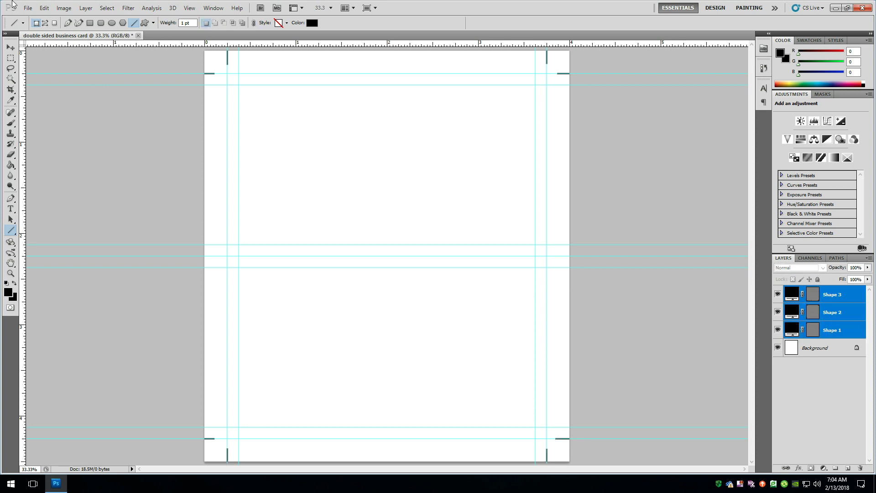
click(86, 10)
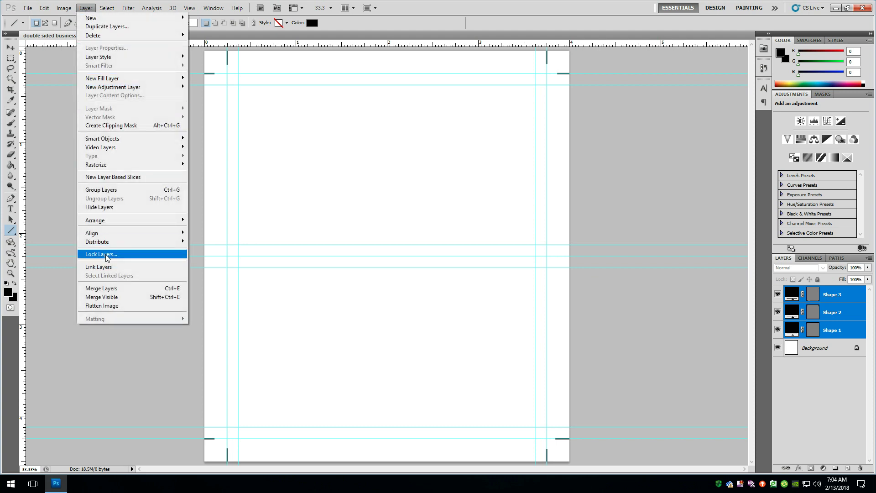
click(120, 290)
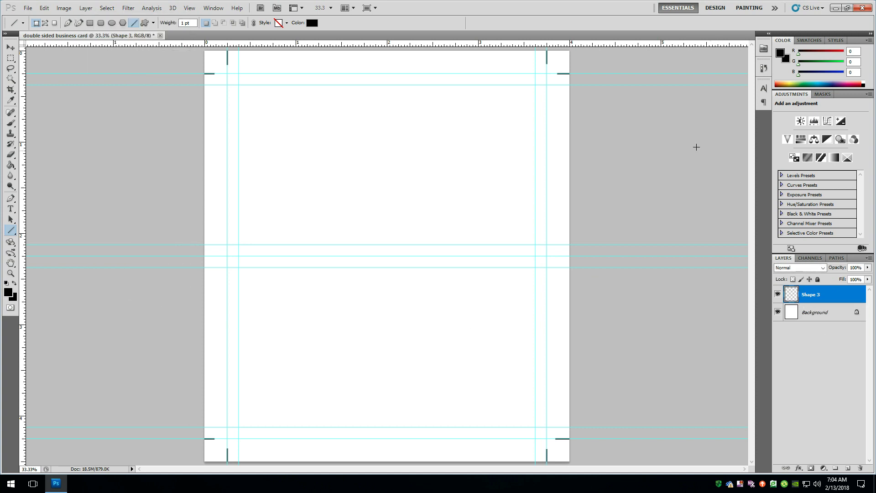
click(779, 296)
click(779, 297)
click(779, 297)
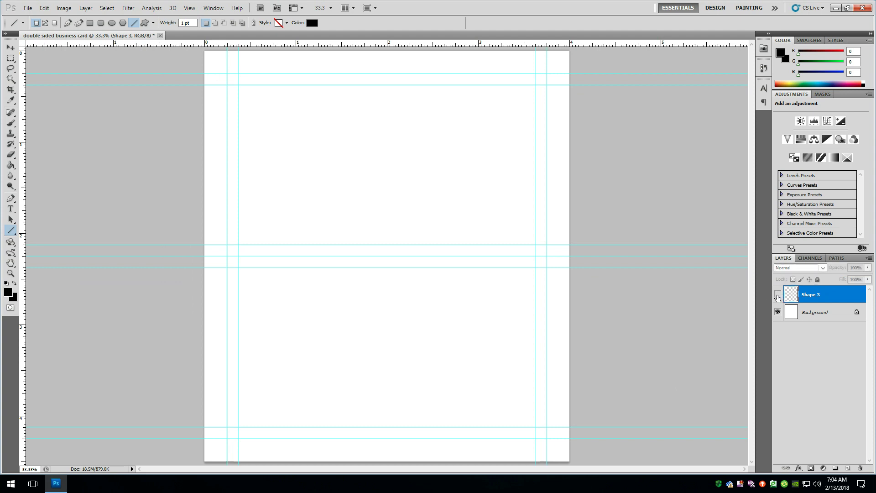
click(779, 297)
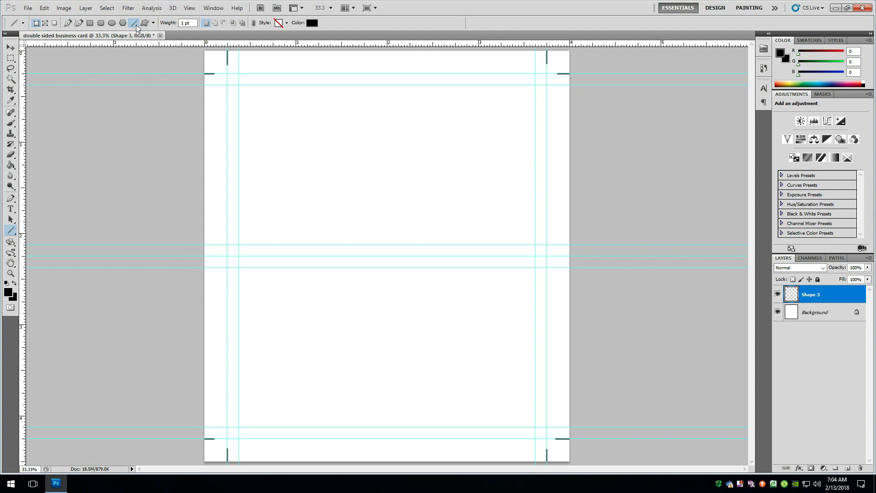
click(187, 8)
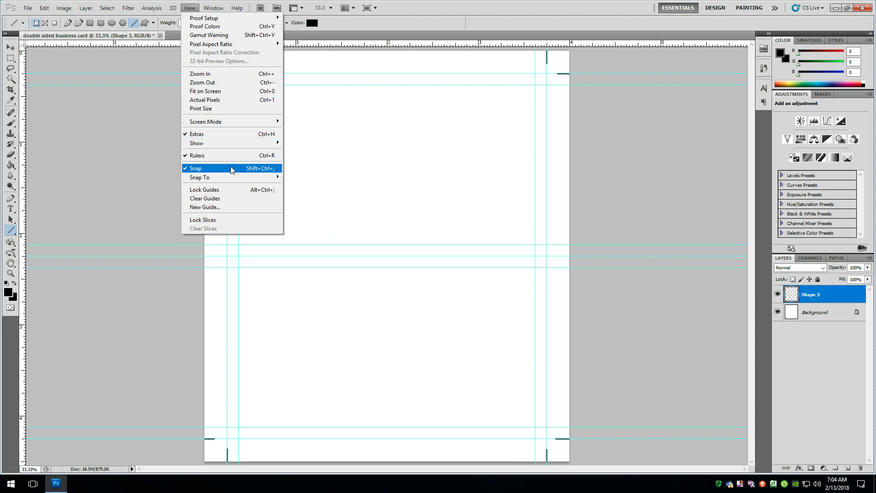
click(190, 8)
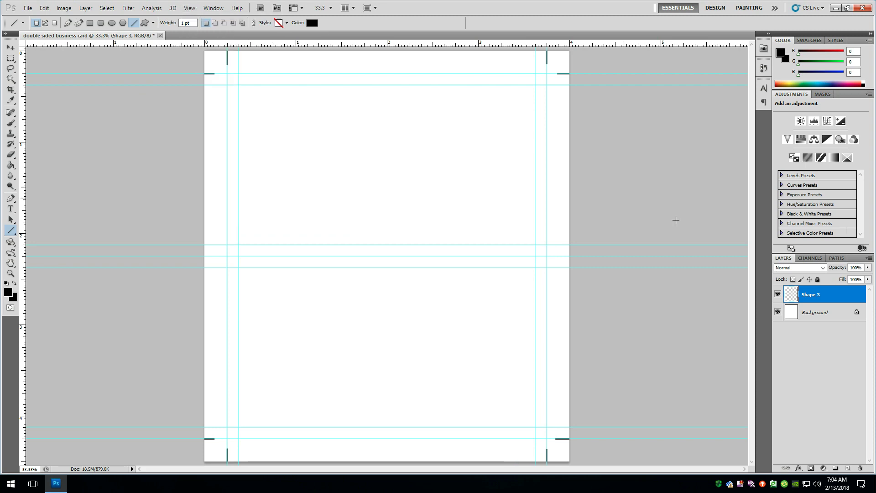
click(778, 312)
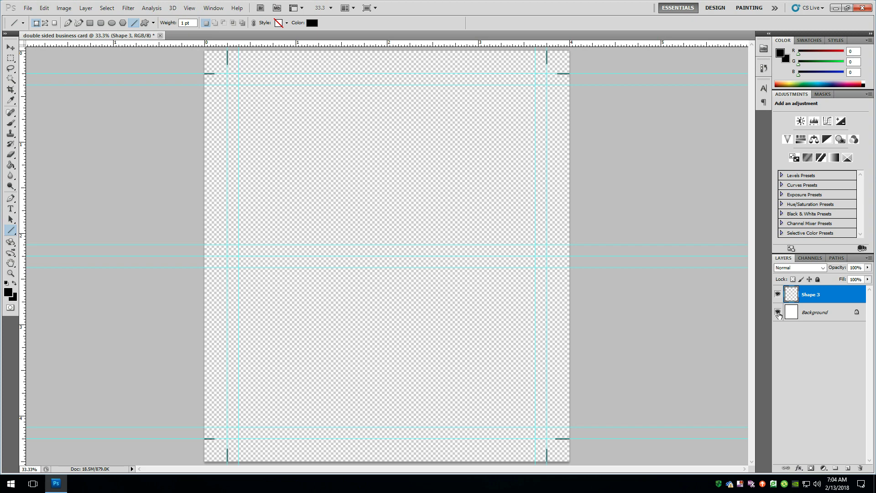
click(778, 313)
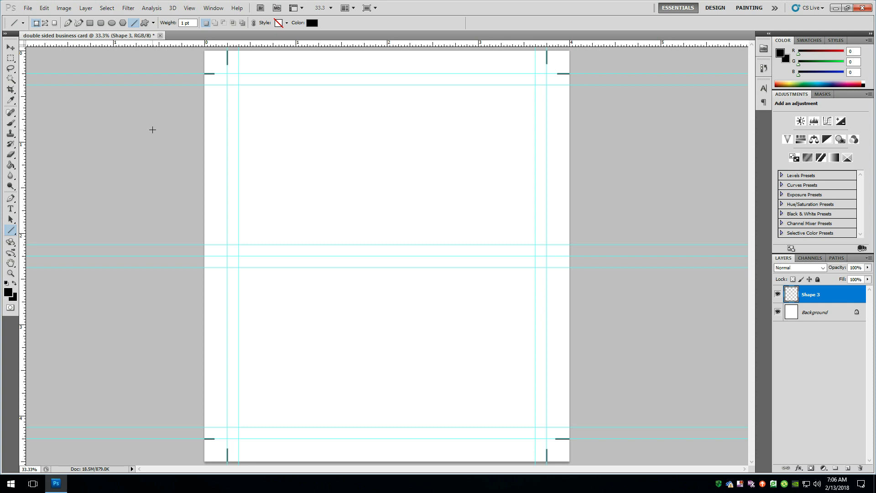
Step: Save the card as the PSD file double sided business card.psd
key(ctrl+s)
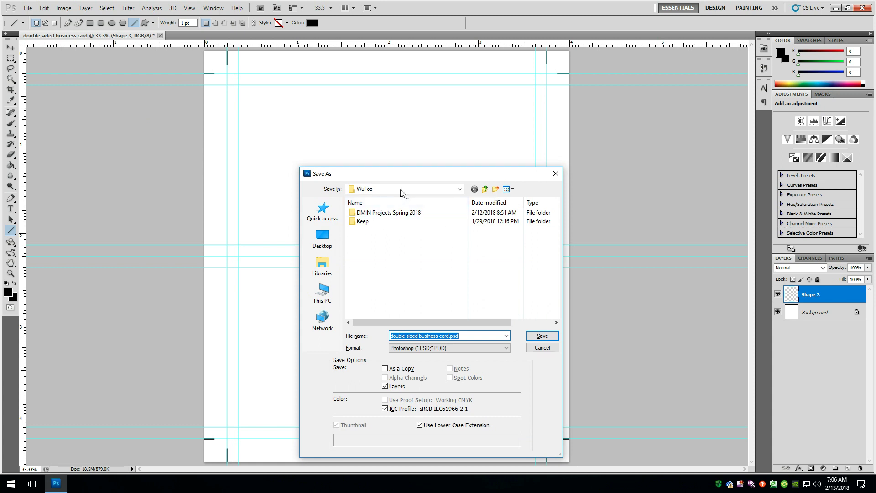
click(542, 336)
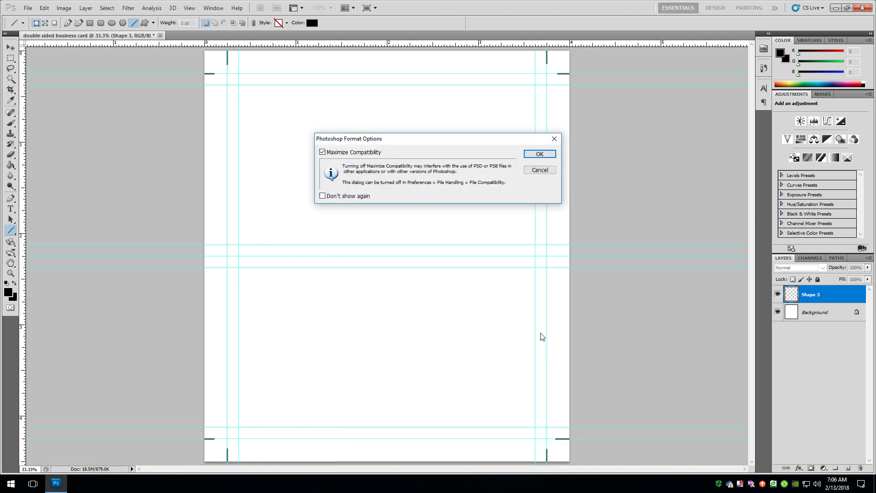
click(537, 154)
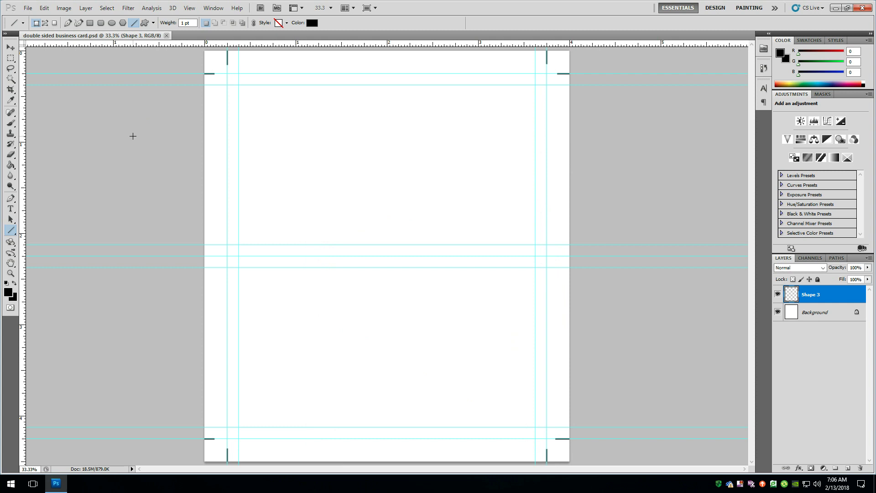
Step: Save a second PSD copy named 'double sided business card - inside.psd'
key(ctrl+shift+s)
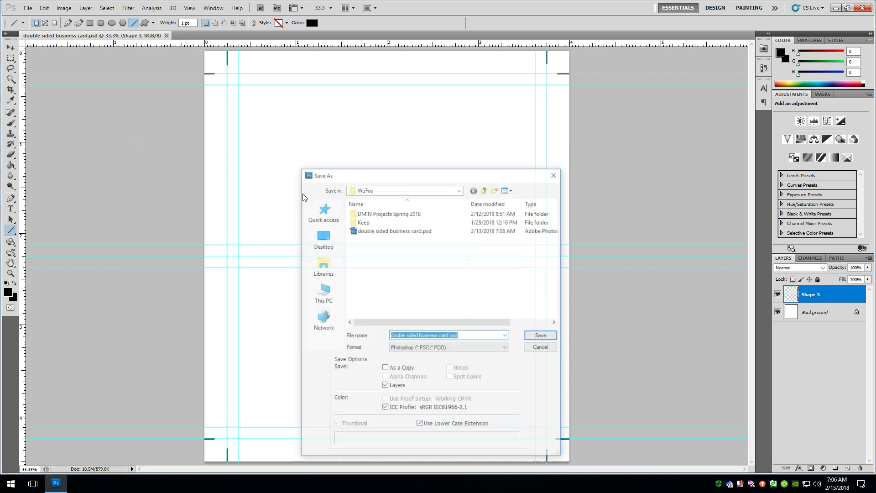
click(469, 336)
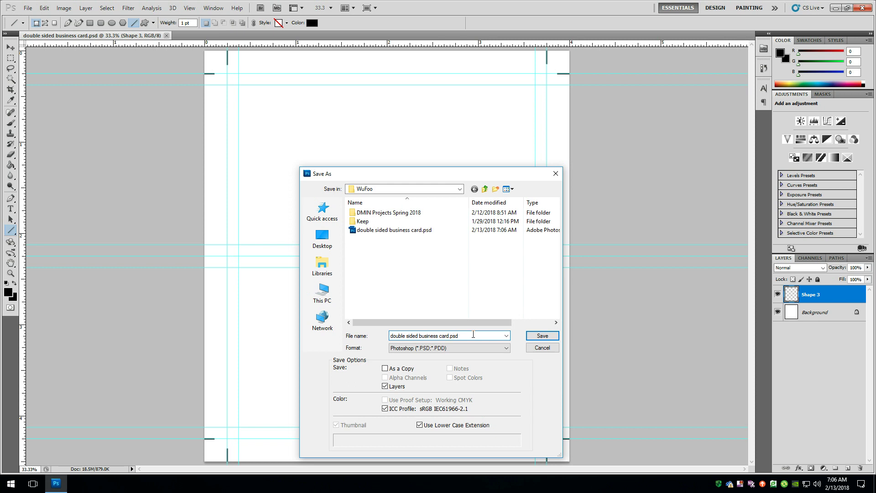
key(BackSpace)
text(- back)
key(BackSpace)
key(BackSpace)
key(BackSpace)
key(BackSpace)
text(inside)
click(543, 336)
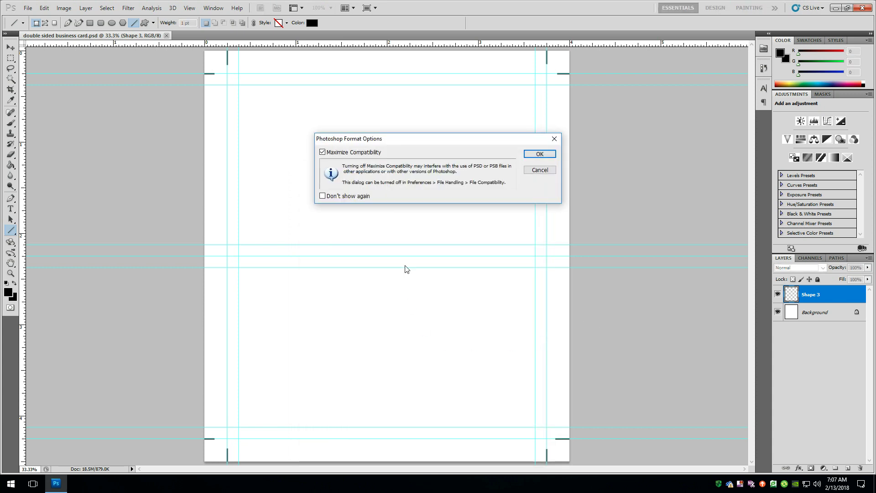
click(531, 155)
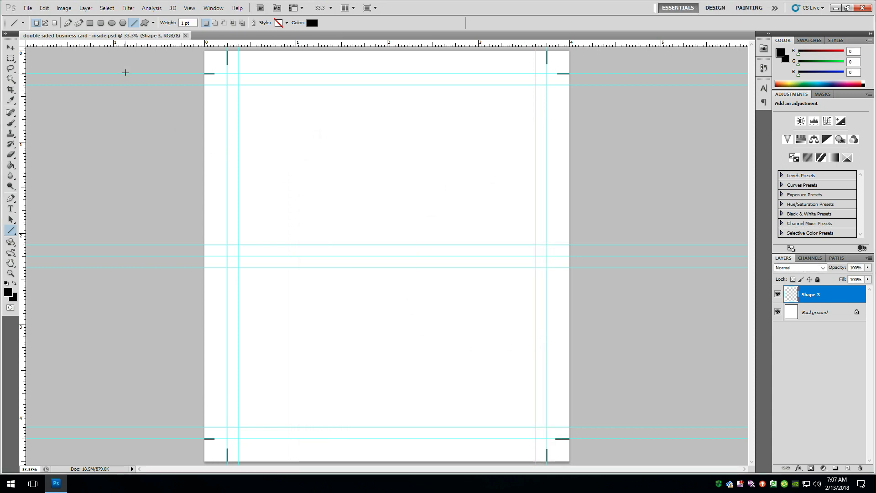
Step: Reopen double sided business card.psd from recent files, then return to the inside document
click(27, 8)
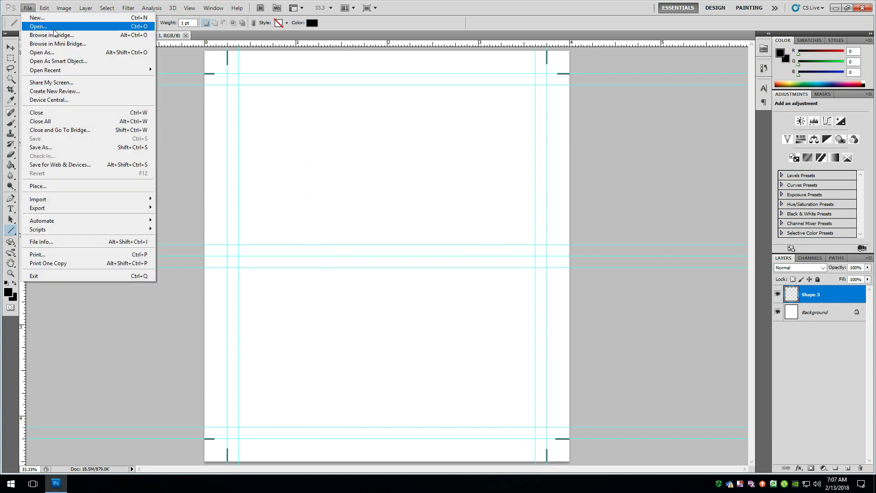
mouse_move(106, 72)
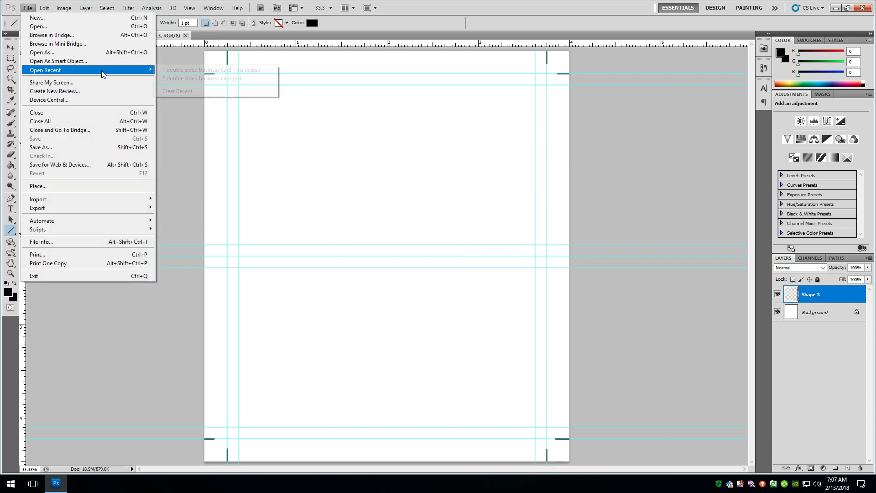
click(210, 79)
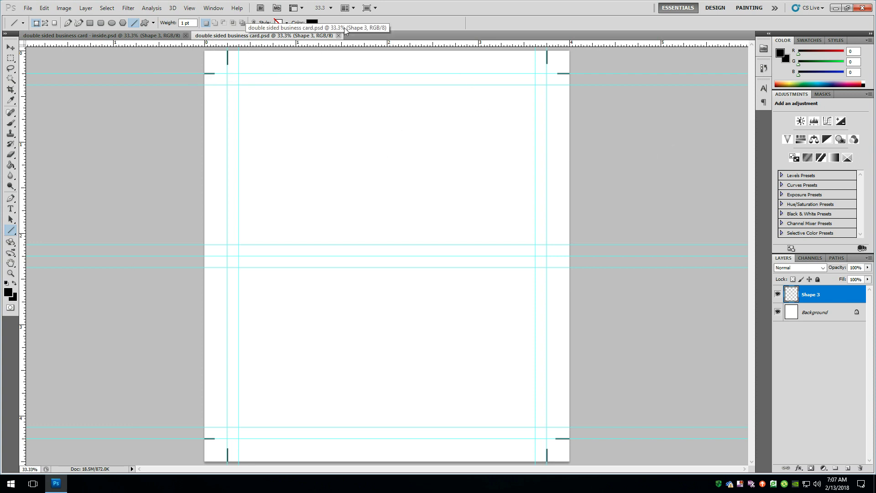
click(108, 33)
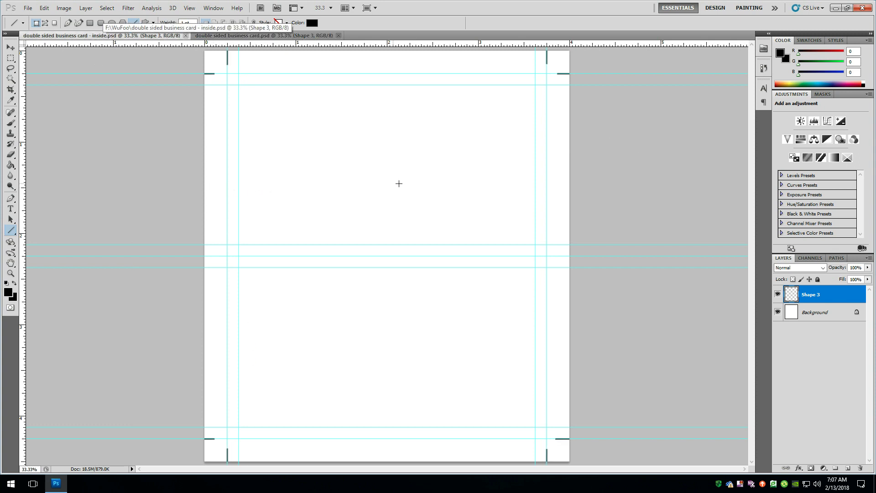